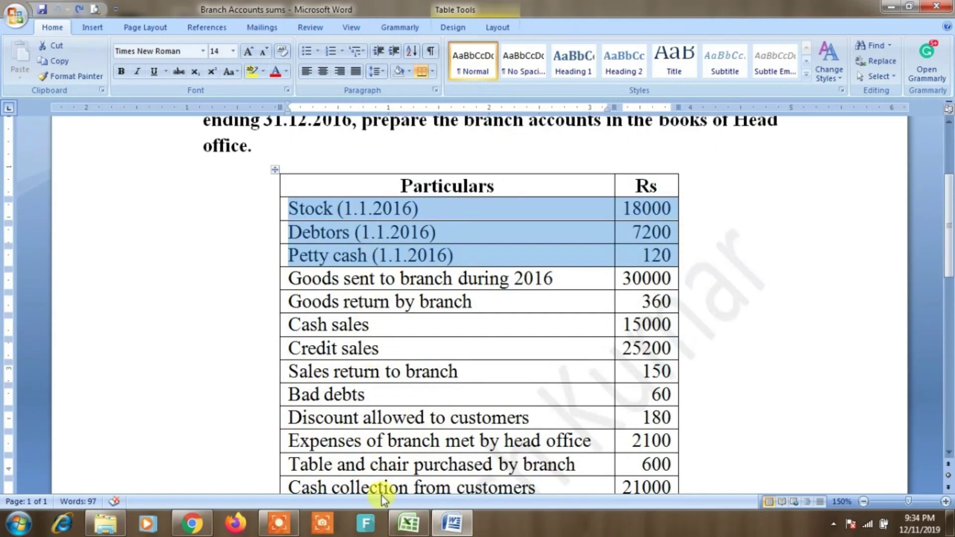
Copy the By Remittance heading from the Word table into cell D4.
click(409, 523)
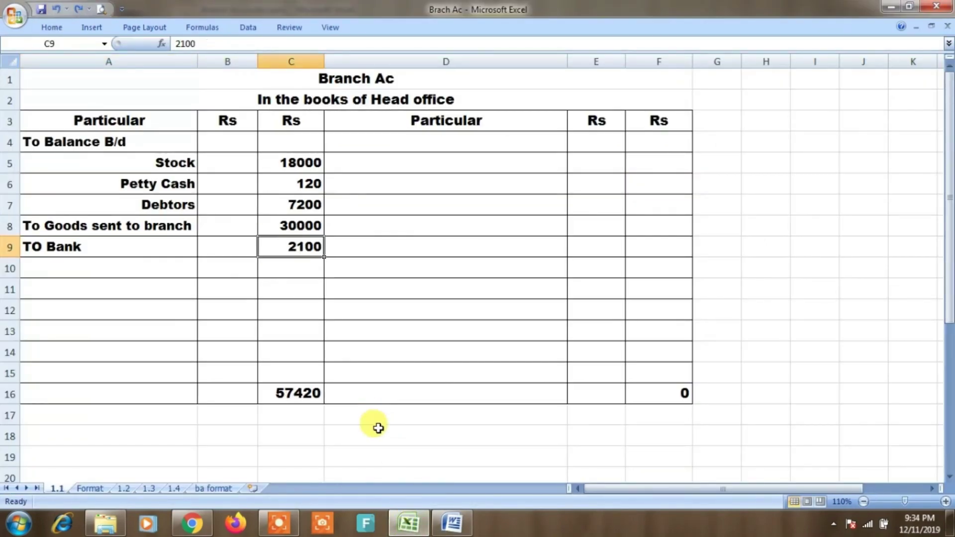
click(452, 523)
scroll(453, 321, down, 2)
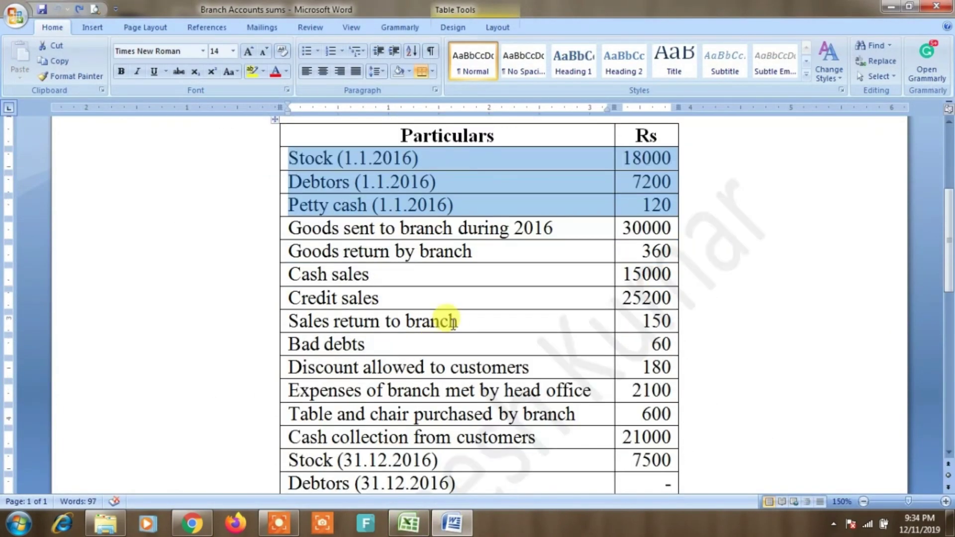
drag(348, 392, 604, 380)
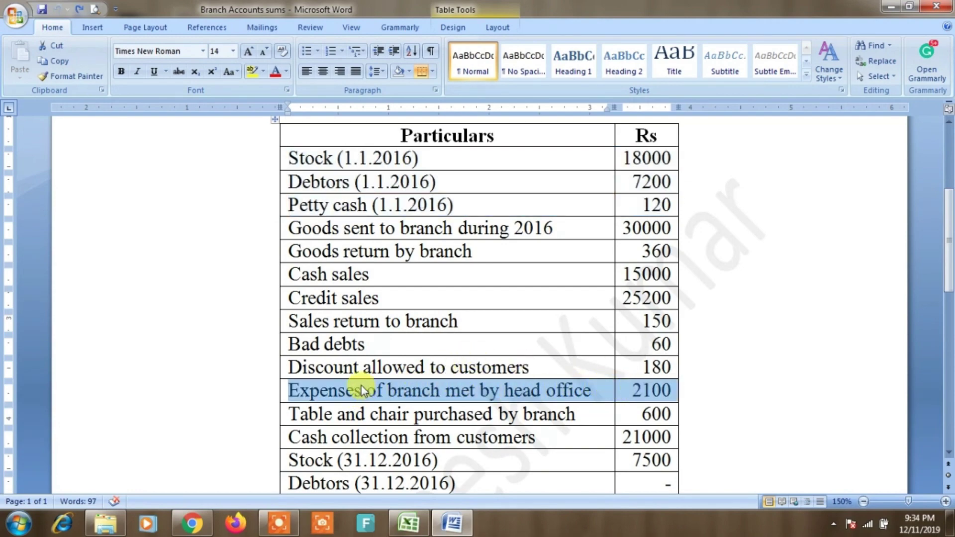
click(409, 523)
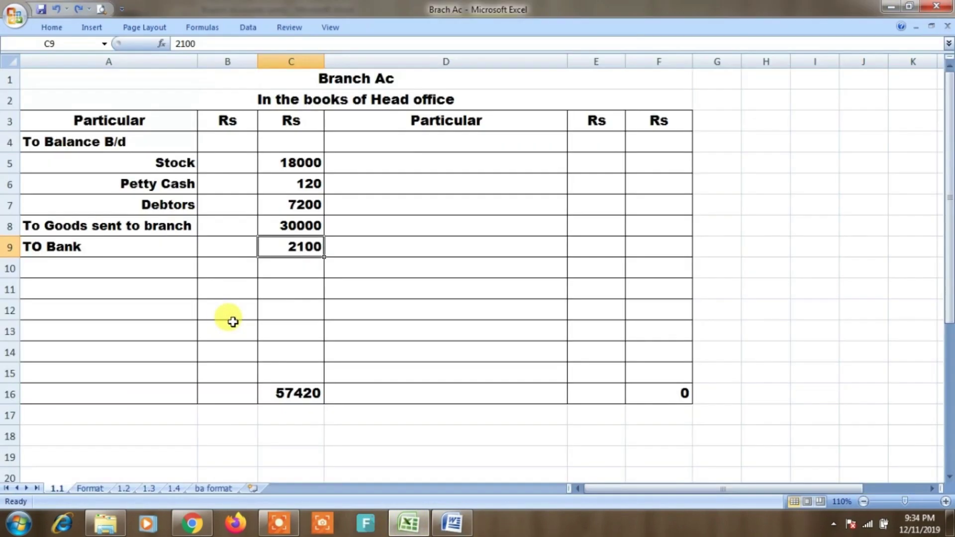
click(460, 145)
text(By Remittance)
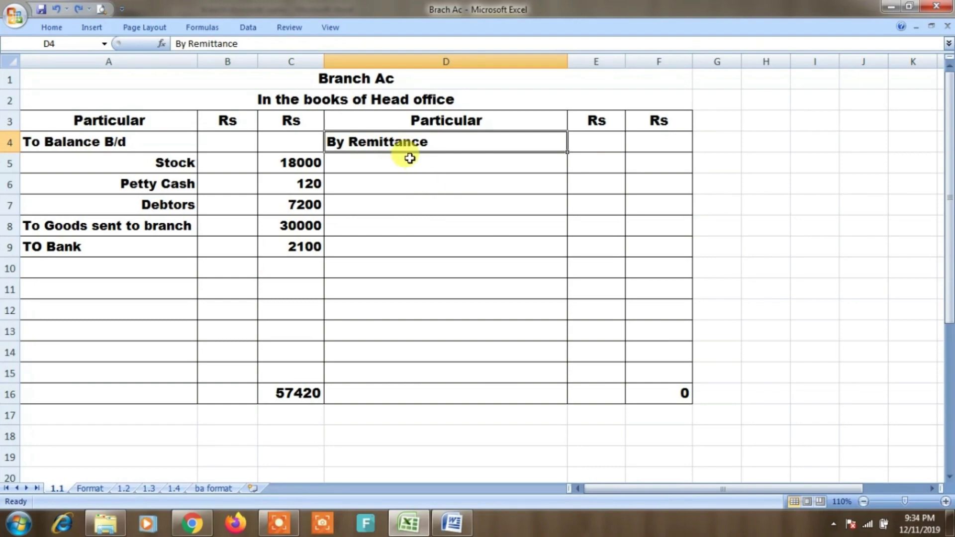
Enter Sale with 15000 under By Remittance.
click(416, 528)
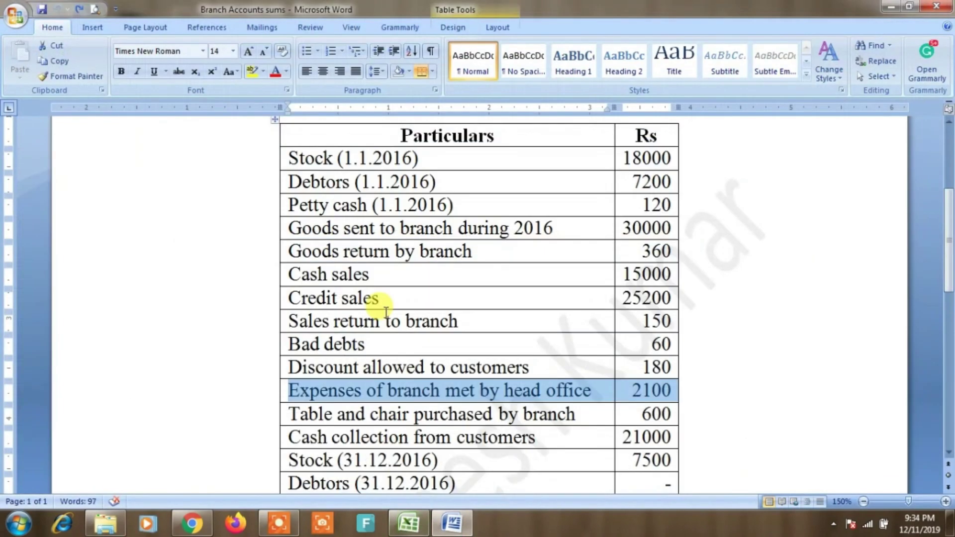
click(351, 277)
click(408, 524)
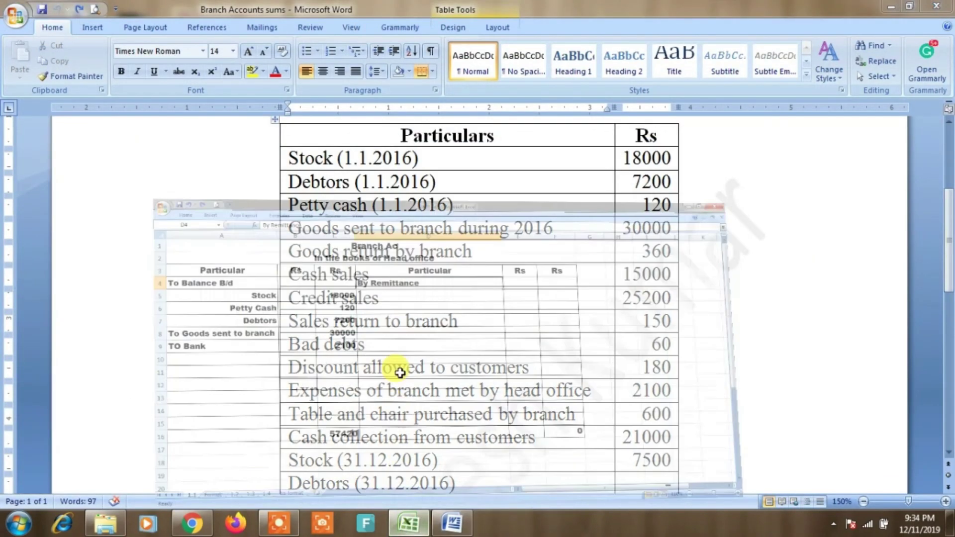
key(ctrl+y)
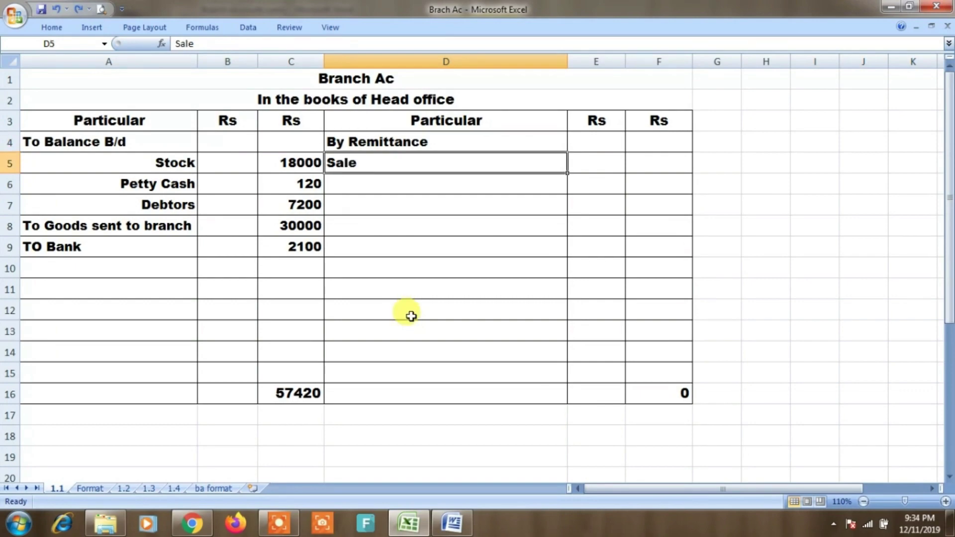
key(Right)
text(15000)
key(Return)
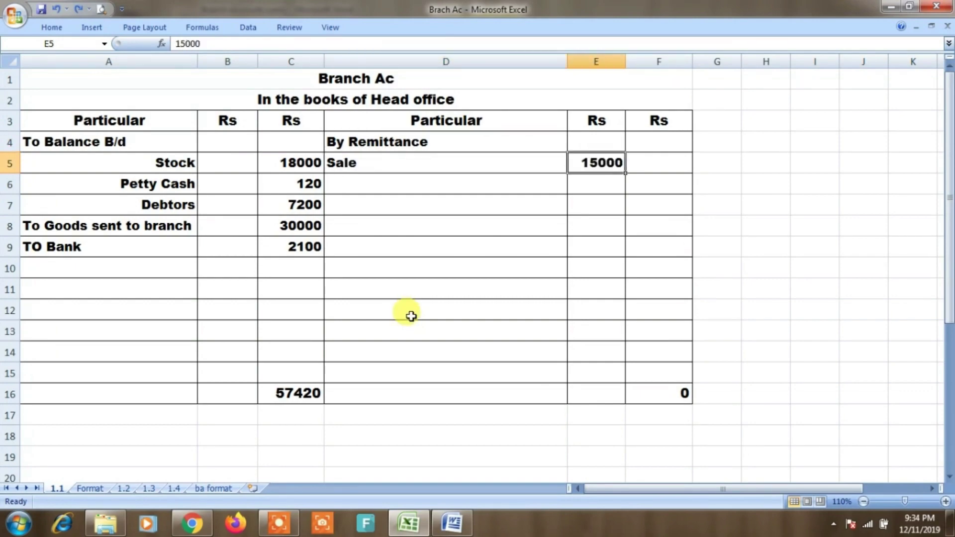
Add Collection from Dr 21000 and AutoSum E5:E6 into E7 for 36000.
click(408, 523)
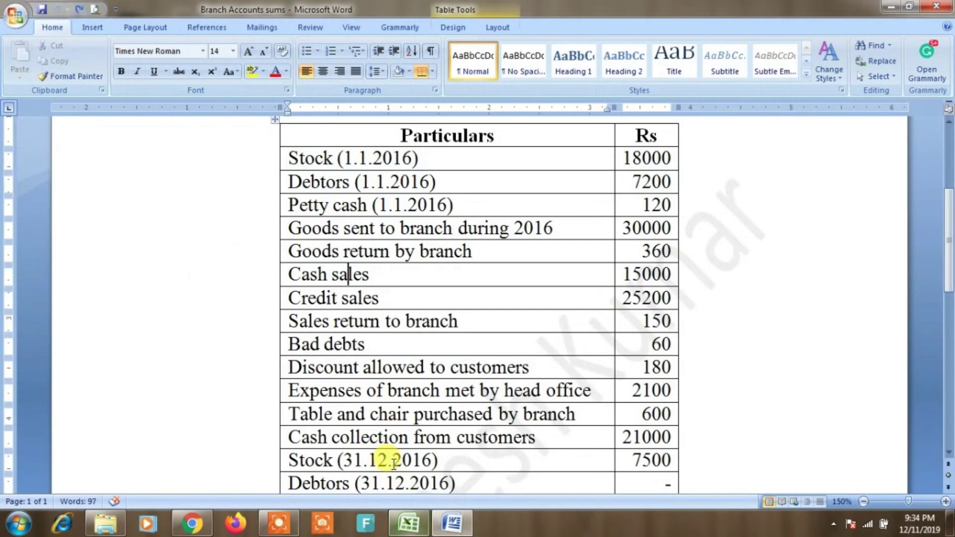
drag(379, 437, 639, 438)
click(461, 519)
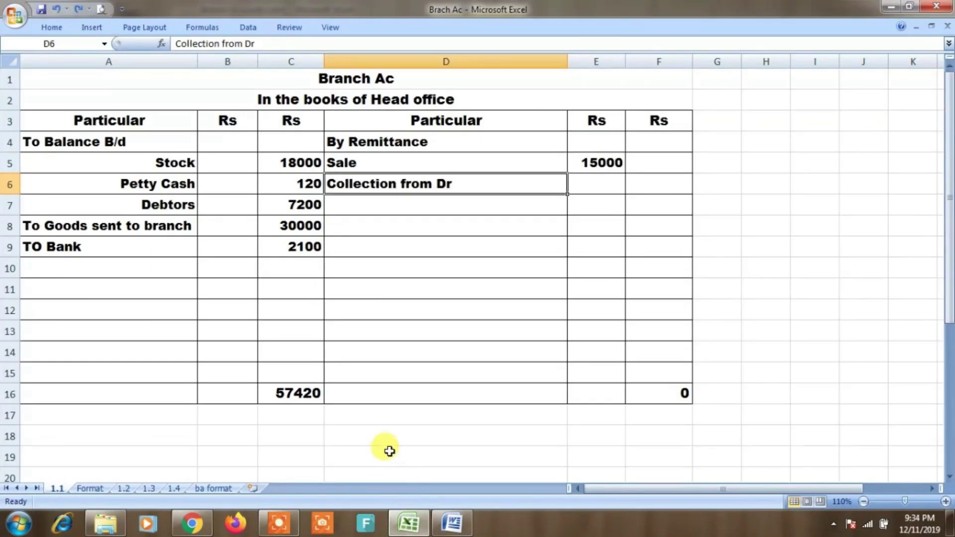
key(ctrl+y)
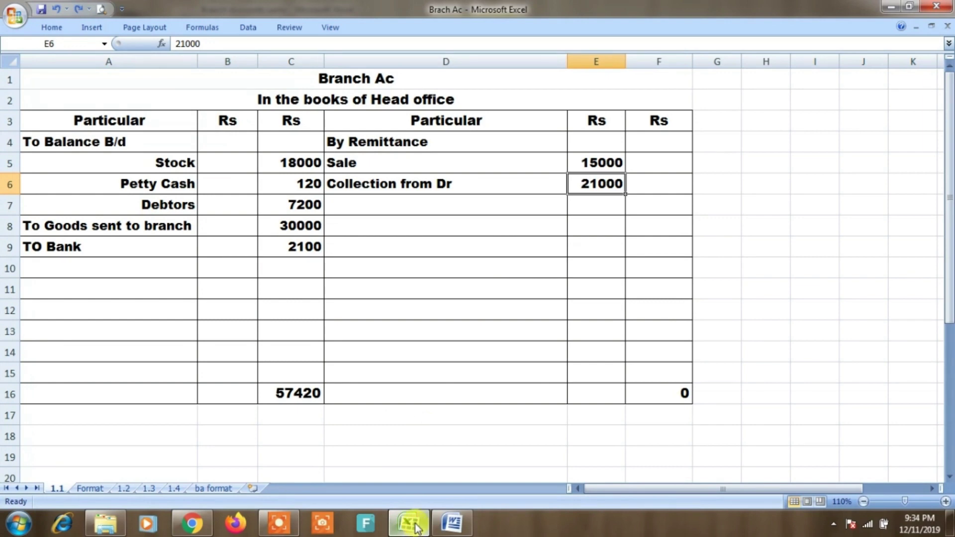
drag(588, 161, 597, 203)
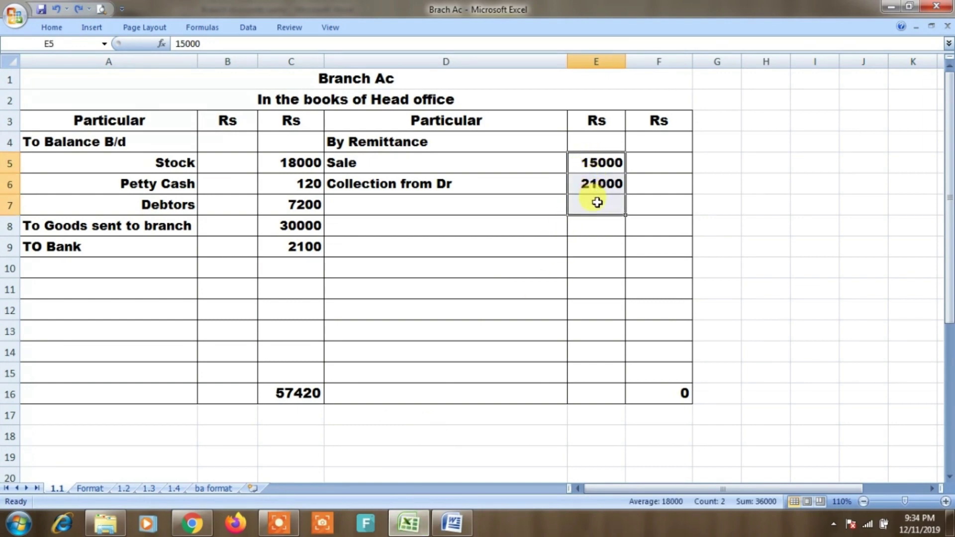
key(alt+equal)
click(595, 201)
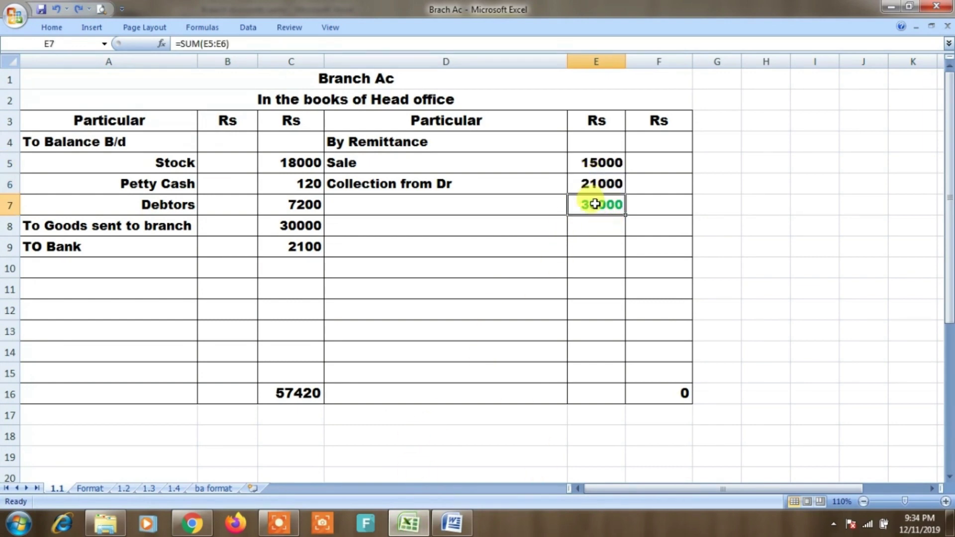
click(434, 522)
Enter (-) Purchase of T & C with 600 in D8:E8.
scroll(341, 395, down, 2)
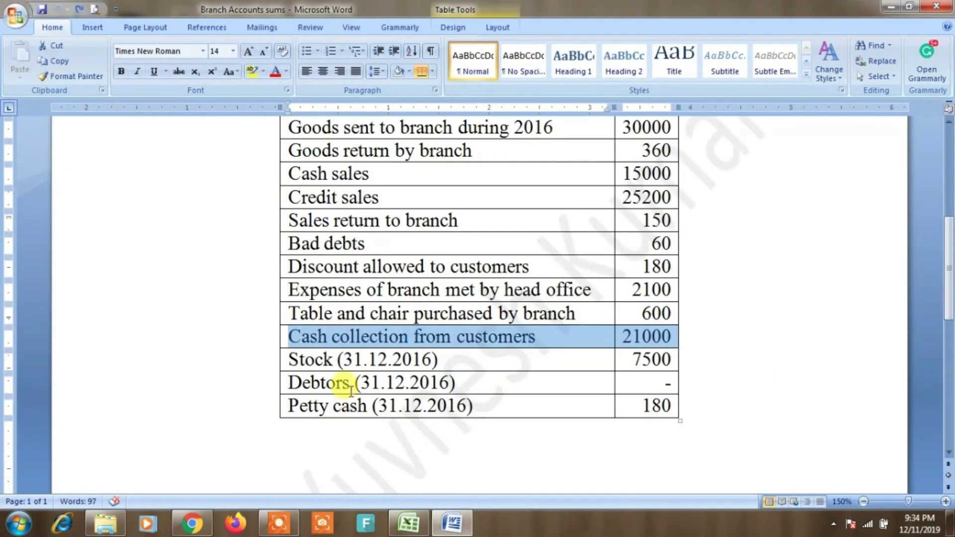
drag(334, 314, 536, 323)
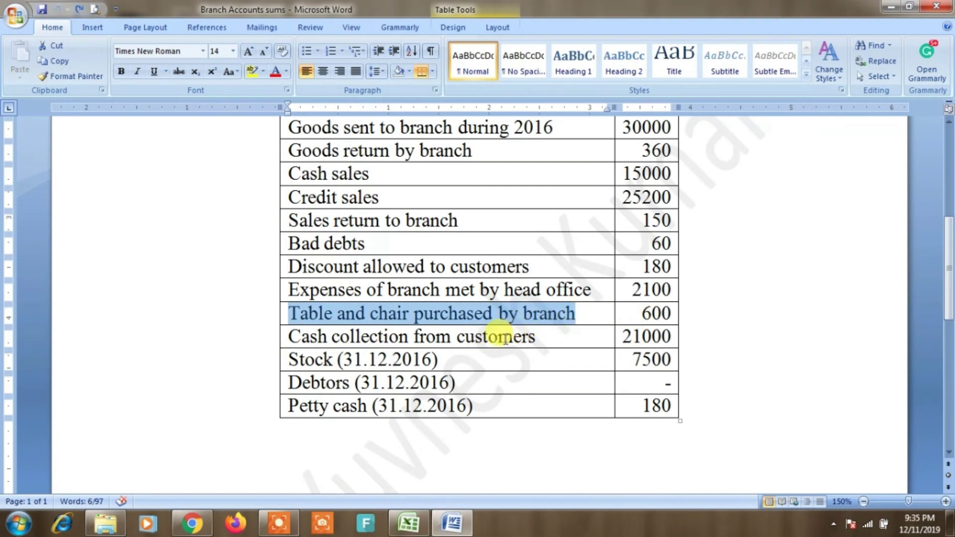
click(453, 525)
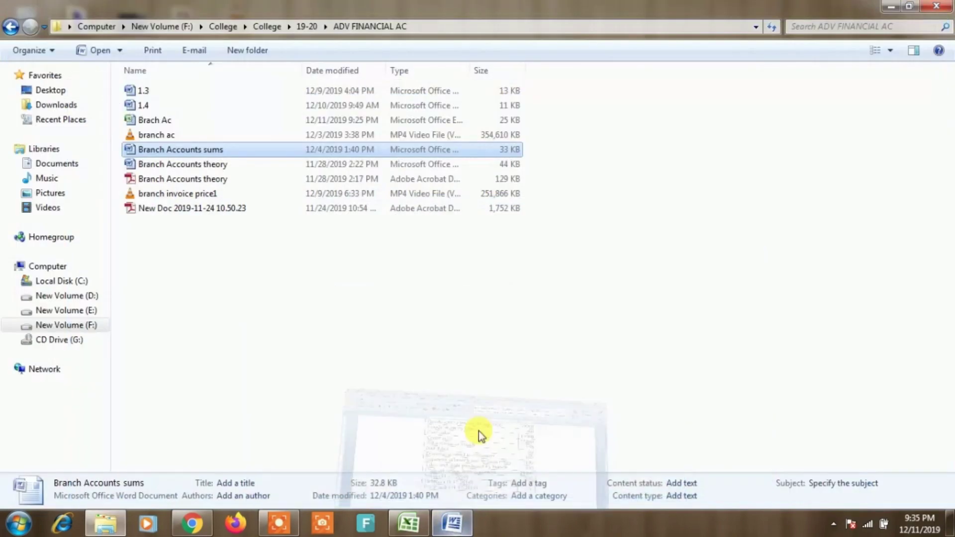
click(416, 527)
click(415, 525)
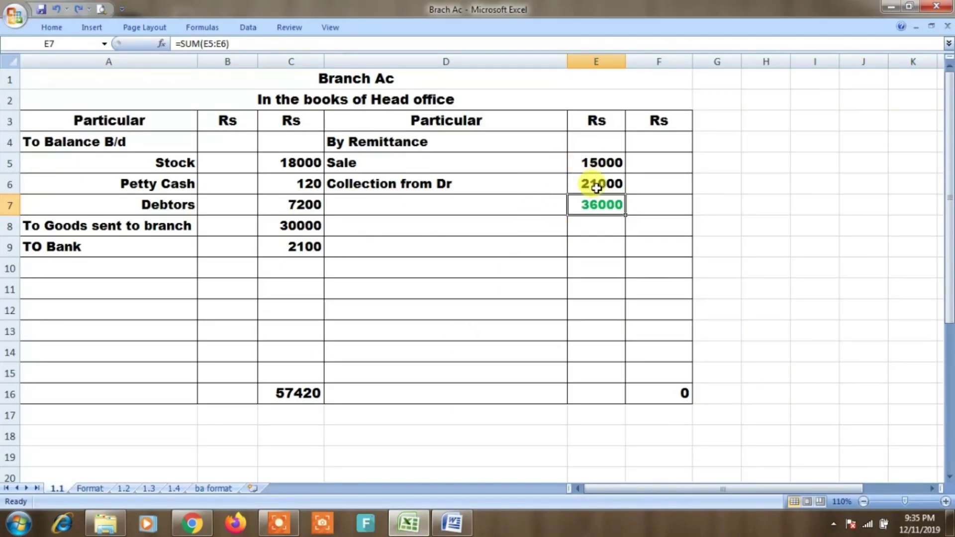
click(547, 233)
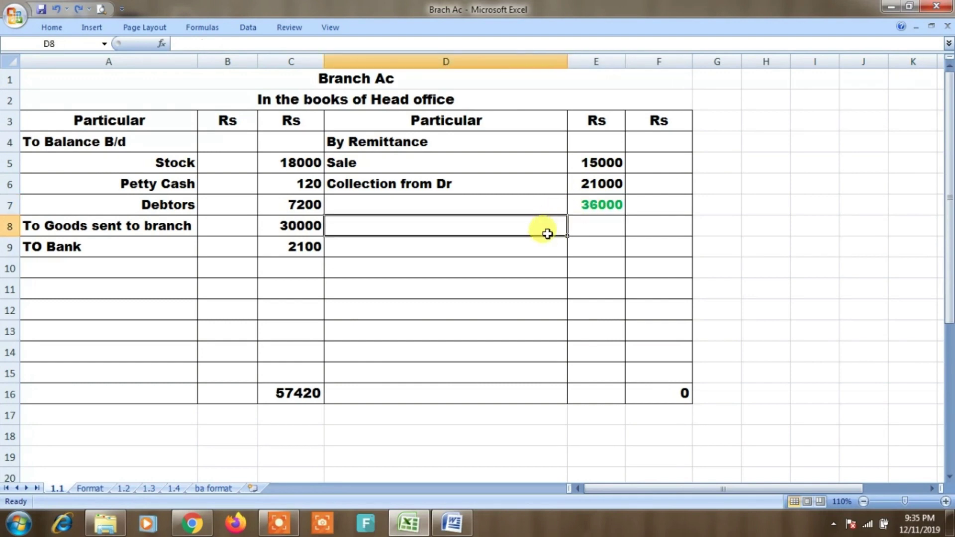
text((-) Purchase of T & C)
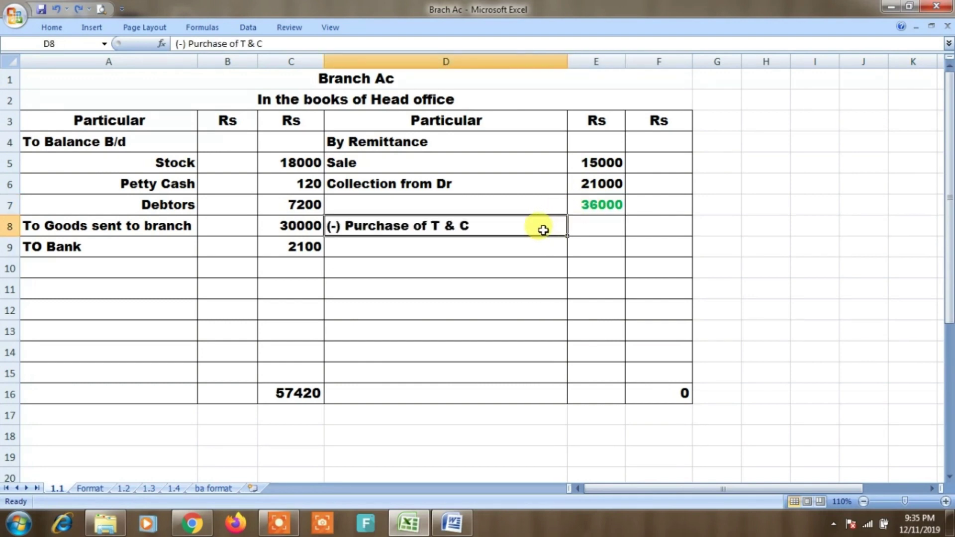
key(ctrl+y)
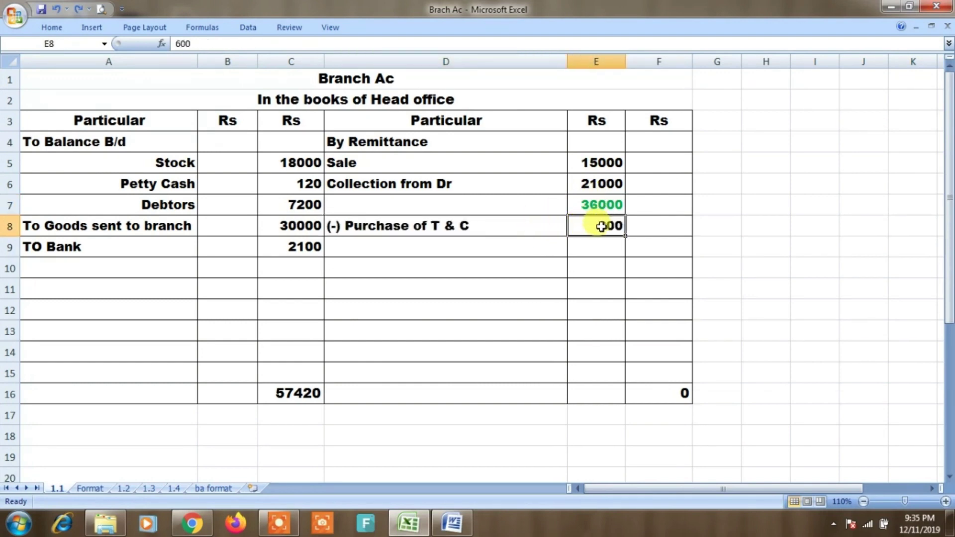
Put the net remittance =E7-E8, giving 35400, in F8.
click(655, 225)
text(35400)
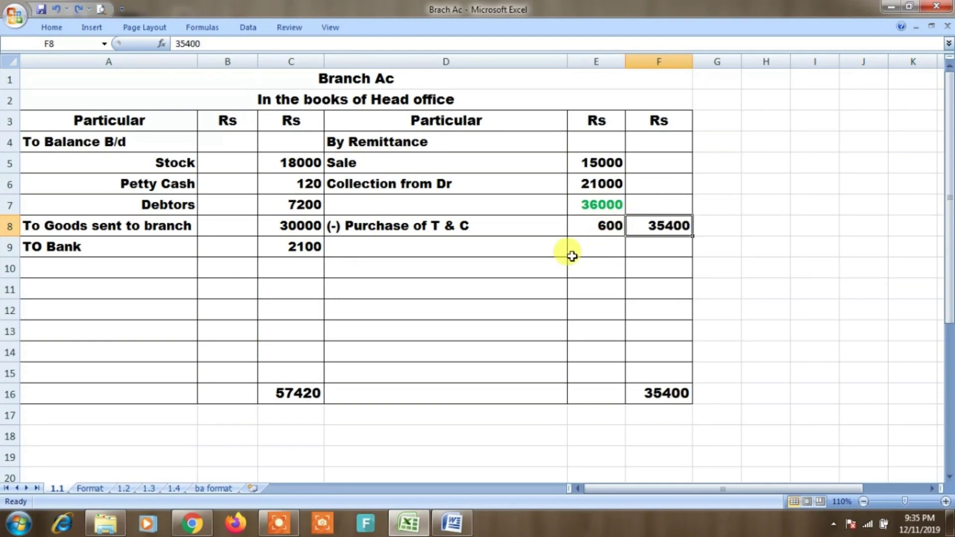
click(429, 244)
click(408, 522)
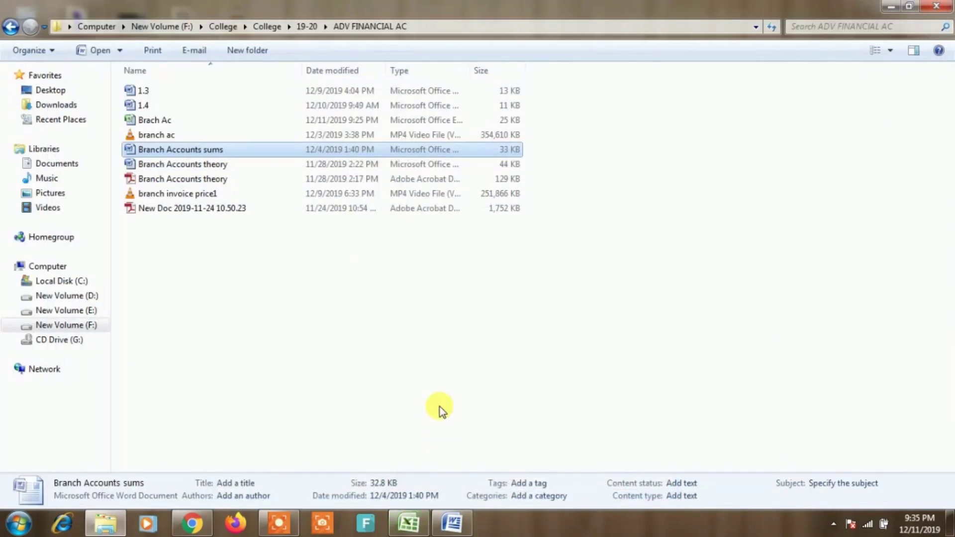
click(426, 517)
Type the credit line By Goods return by Branch into D9.
click(447, 525)
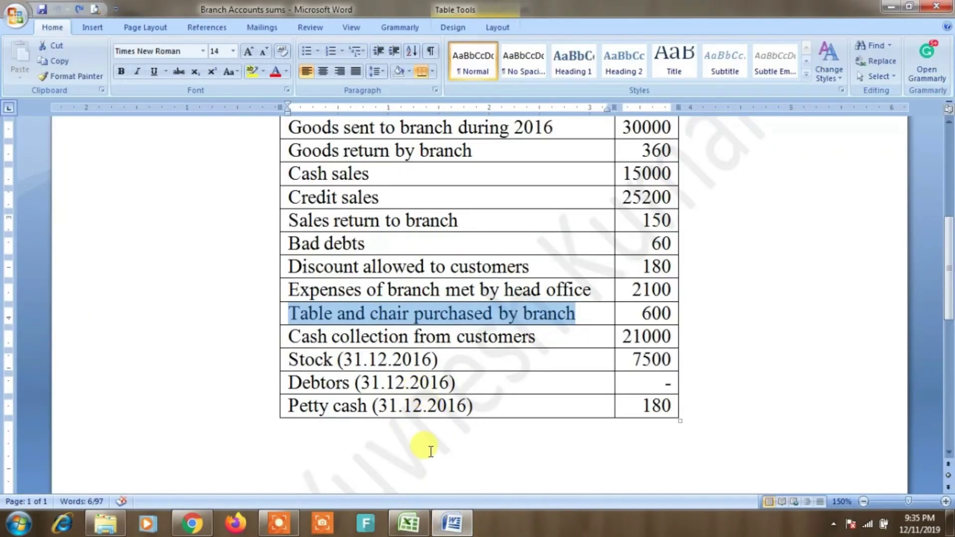
scroll(417, 314, up, 1)
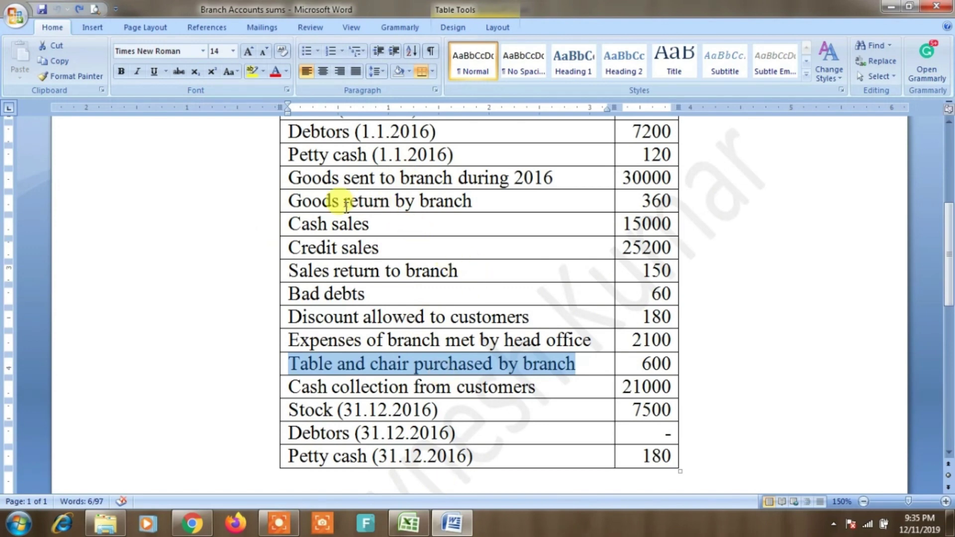
click(413, 521)
text(By Goods return by Branch)
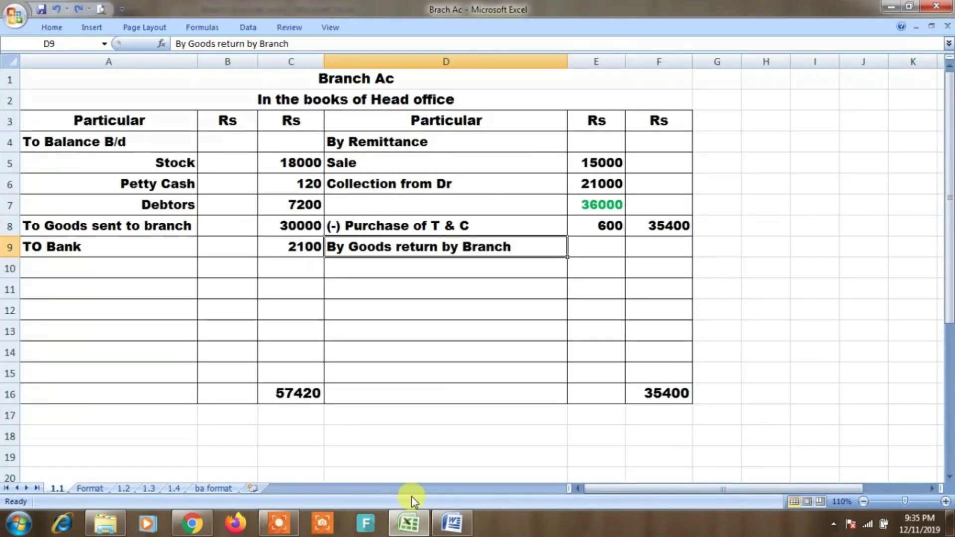
click(448, 522)
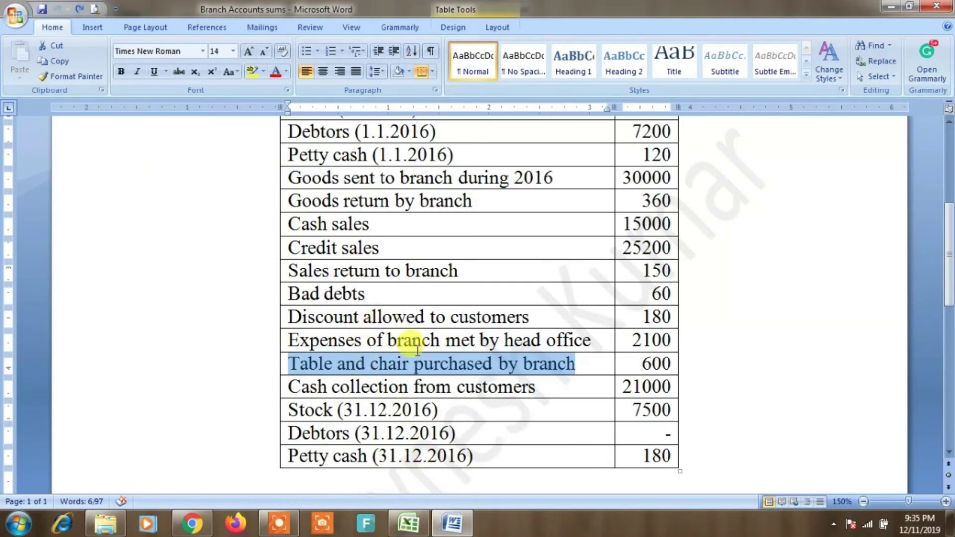
drag(428, 340, 475, 341)
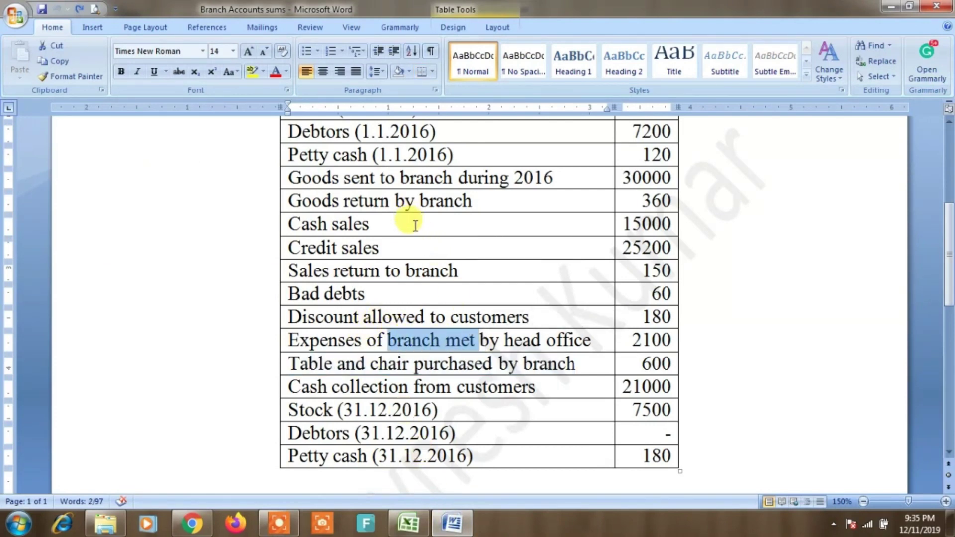
Record goods returned 360 in F9, then pick out the closing stock, debtors and petty cash rows.
drag(422, 200, 642, 192)
click(413, 521)
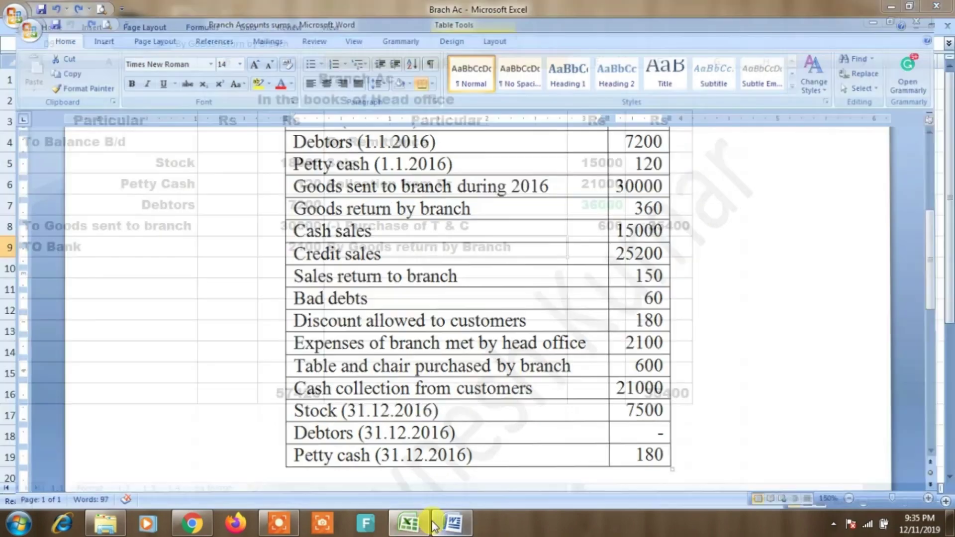
key(ctrl+z)
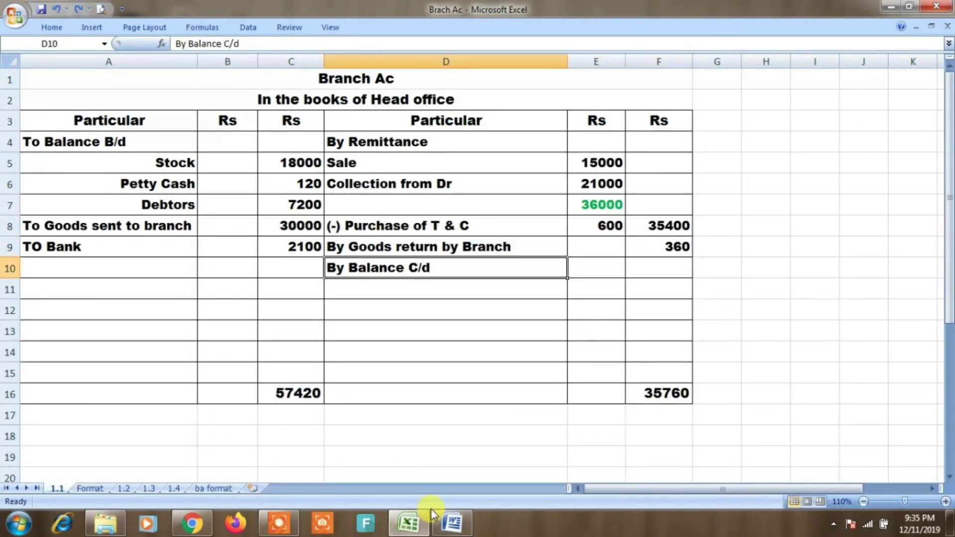
click(426, 518)
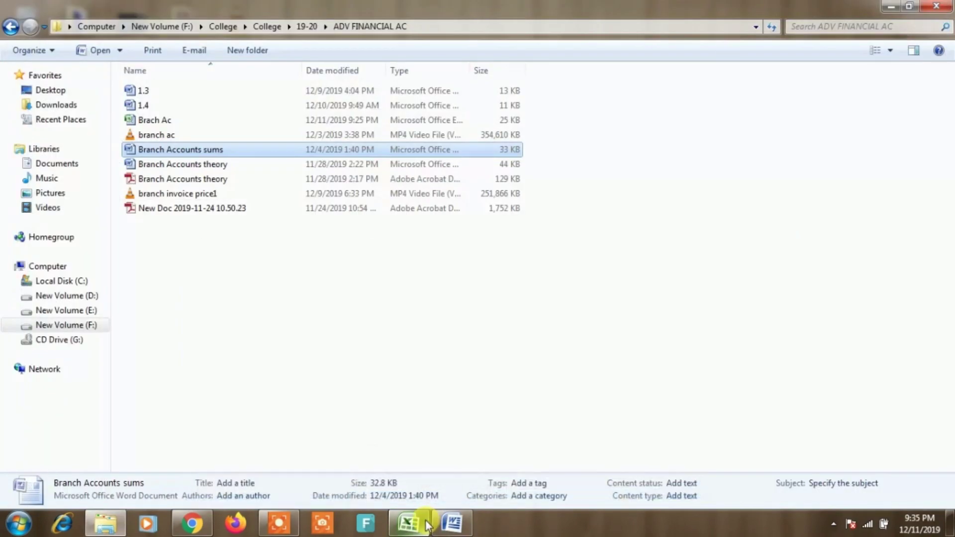
click(443, 527)
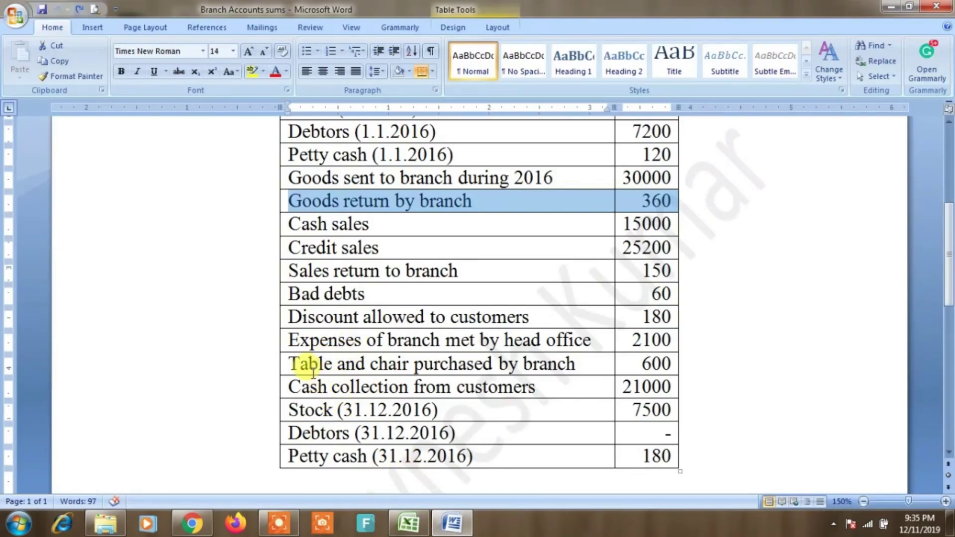
drag(313, 401, 642, 456)
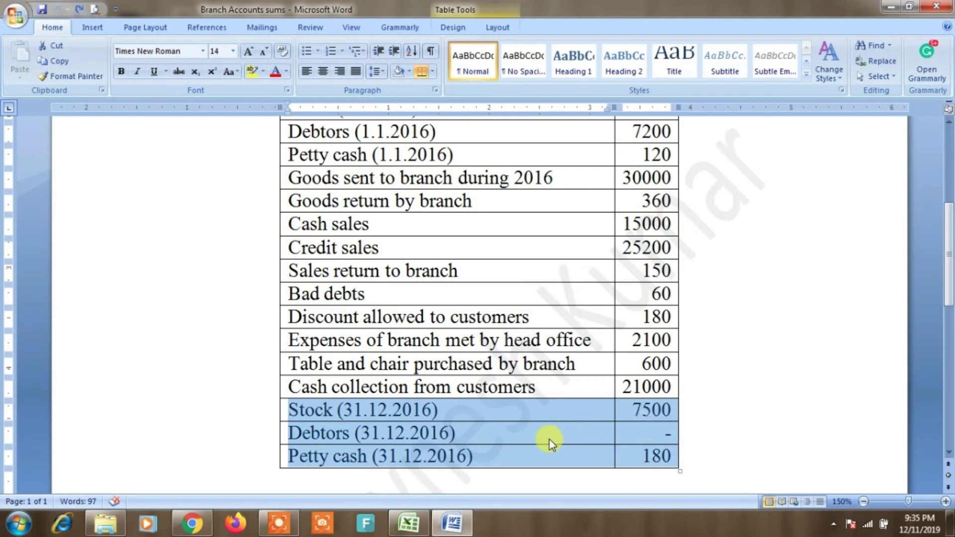
click(409, 522)
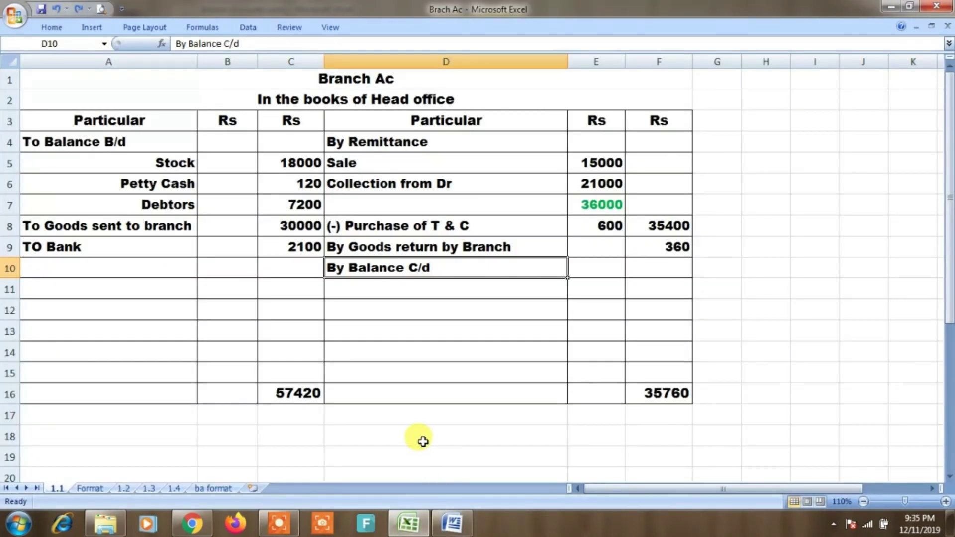
List Stock 7500 and Petty Cash 180 under By Balance C/d.
key(ctrl+y)
key(ctrl+y)
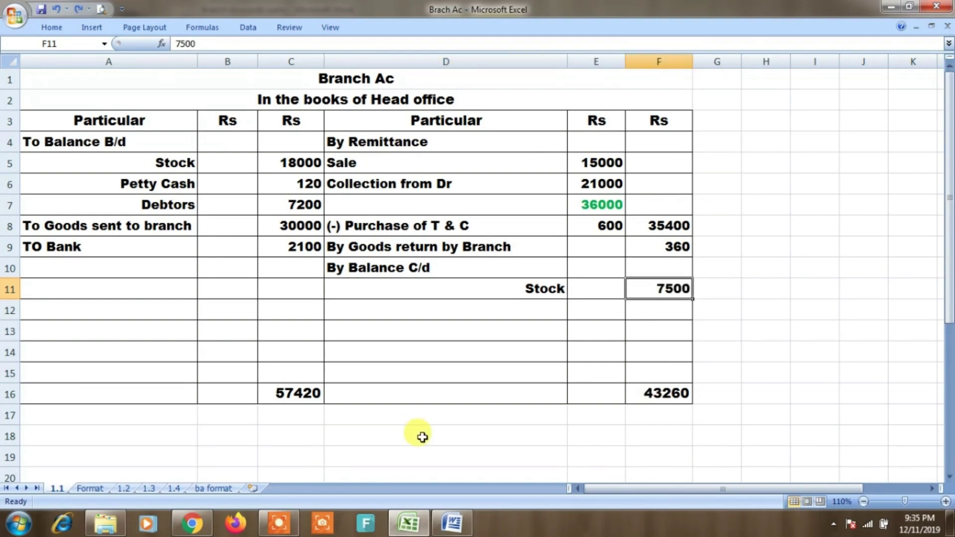
key(Left)
key(Left)
key(Down)
text(Petty Cash)
key(Right)
key(Right)
text(180)
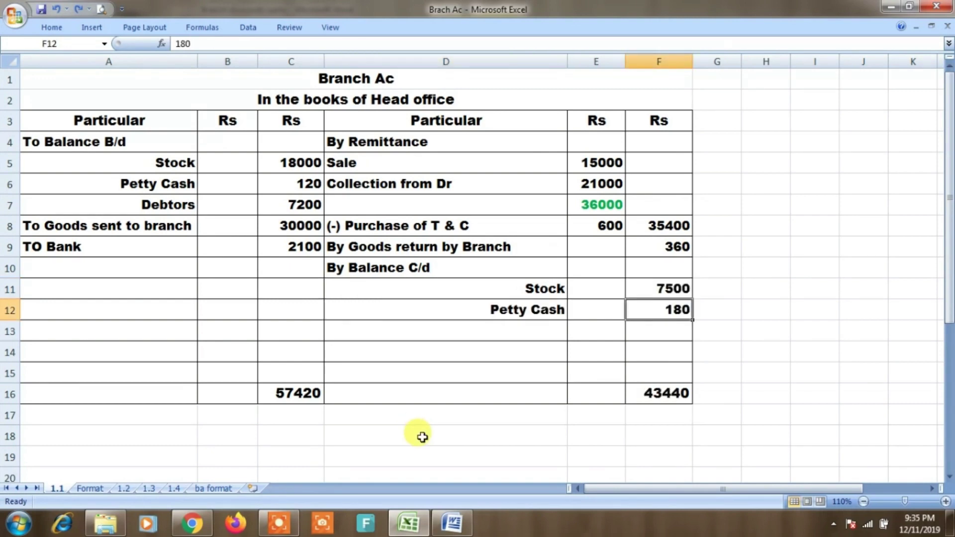
Add Debtors, linking F13 to the working-note balance 11010 with =F28.
key(Left)
key(Left)
key(Down)
text(Debtors)
scroll(433, 409, down, 4)
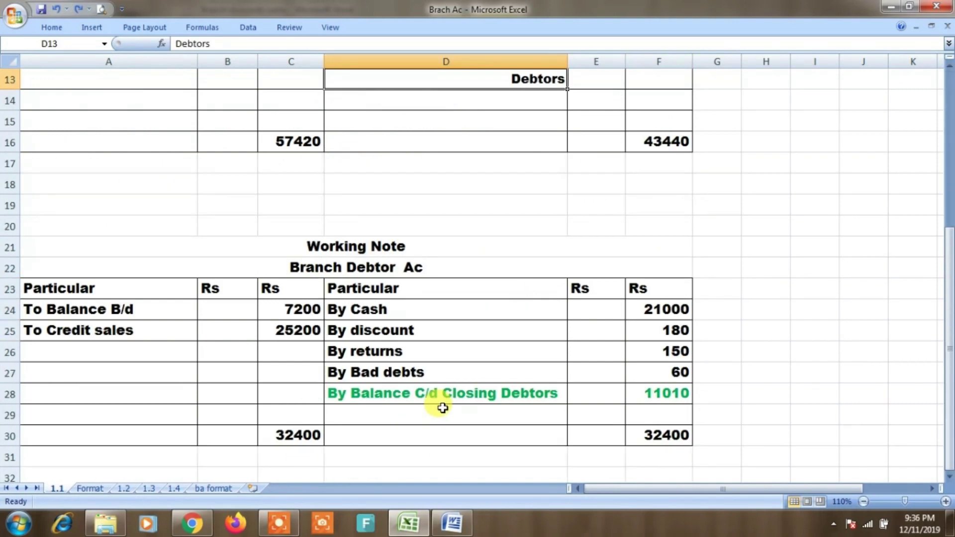
click(630, 397)
scroll(513, 393, up, 4)
key(ctrl+y)
scroll(522, 380, down, 4)
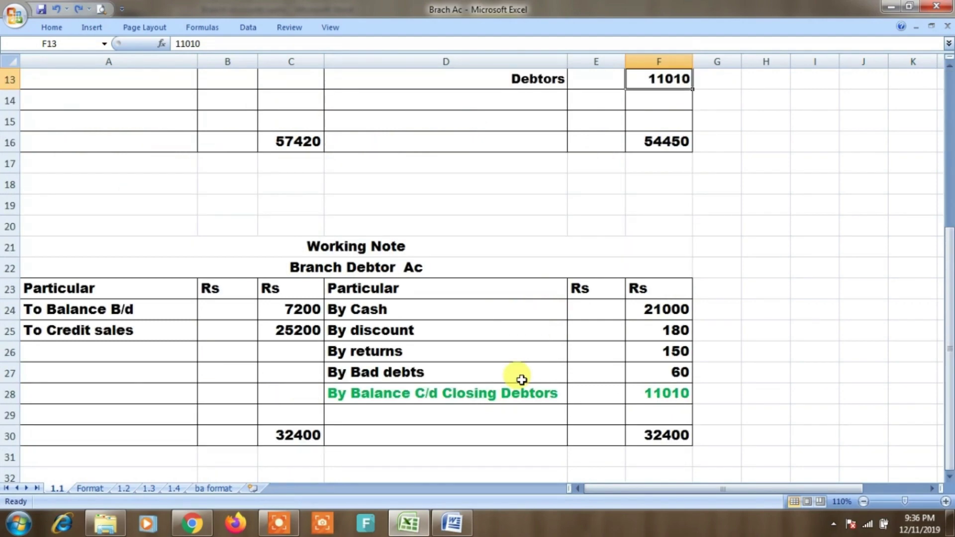
scroll(522, 380, up, 4)
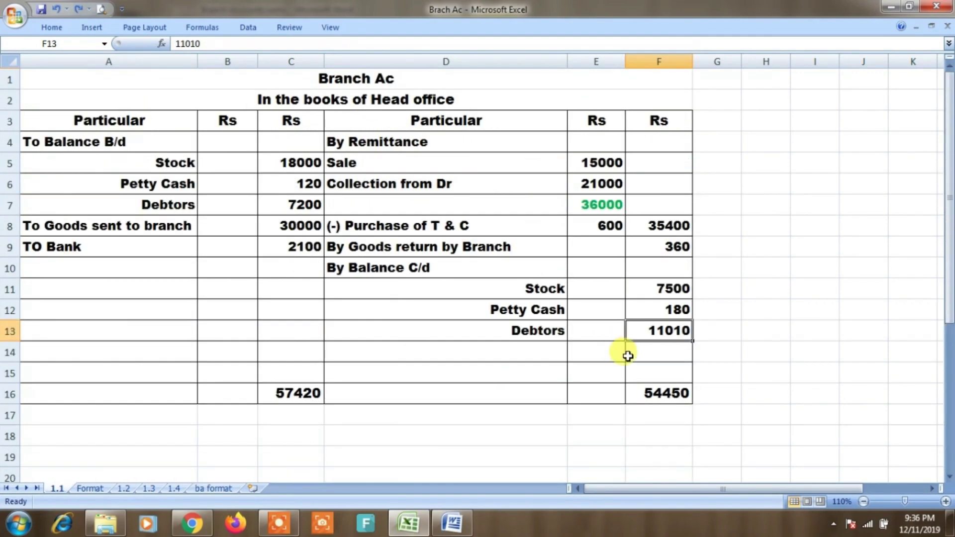
click(393, 226)
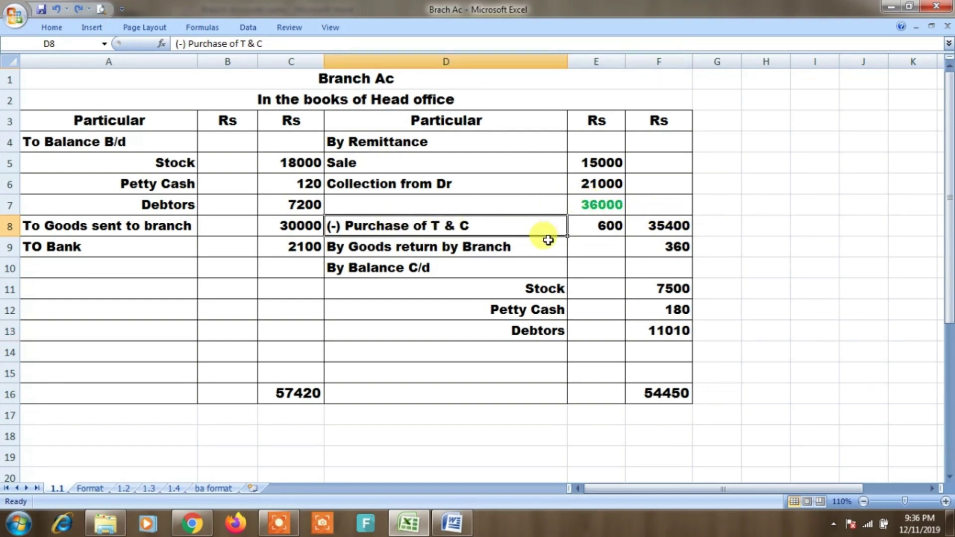
Add Table and Chair with 600 in D14.
click(459, 346)
text(Table and Chair)
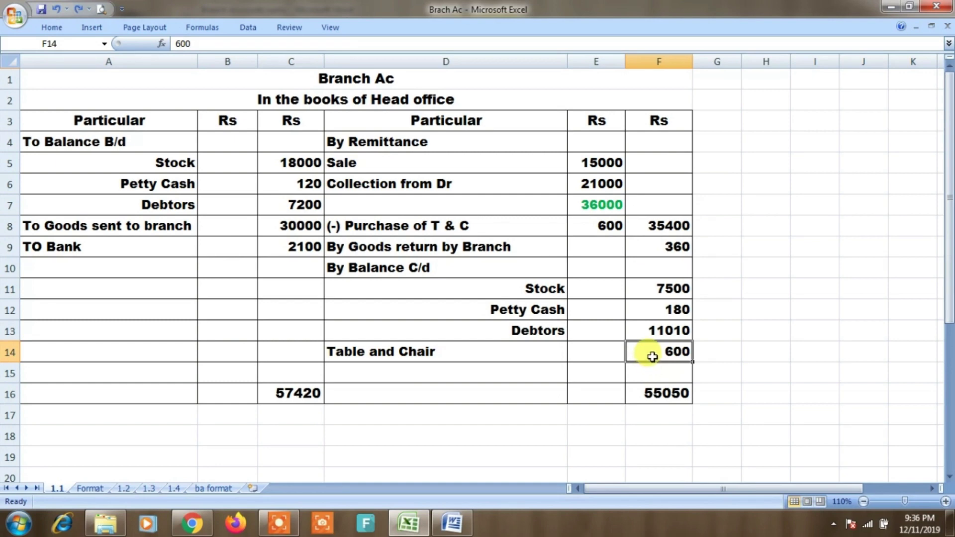
click(318, 394)
click(638, 399)
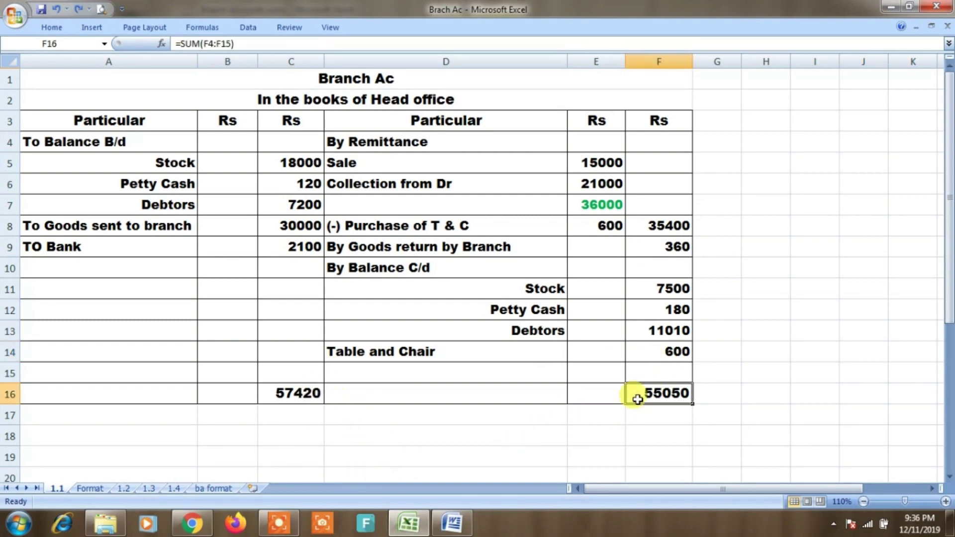
Enter By Loss (Transfer to General p&l Ac) with the balancing 2370 in F15.
click(665, 372)
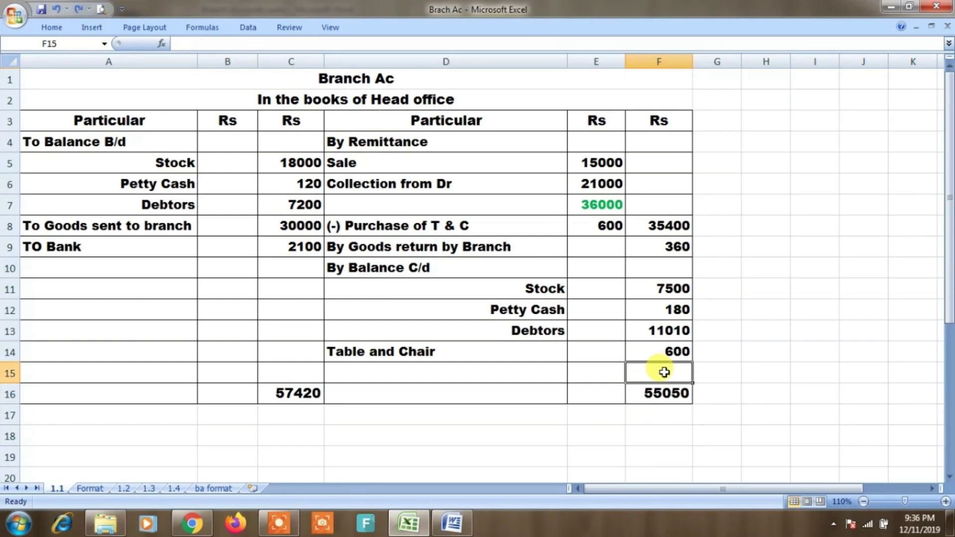
key(ctrl+y)
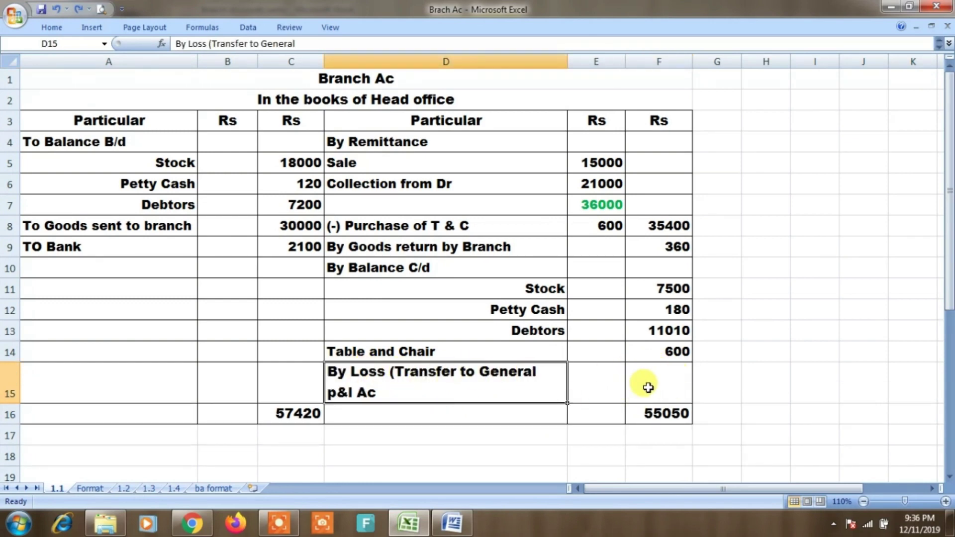
key(ctrl+y)
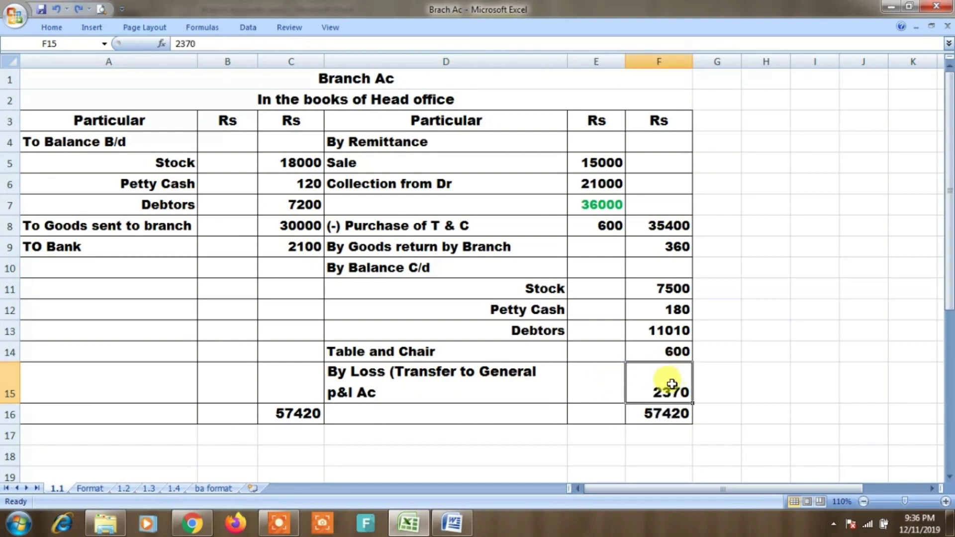
drag(672, 384, 479, 402)
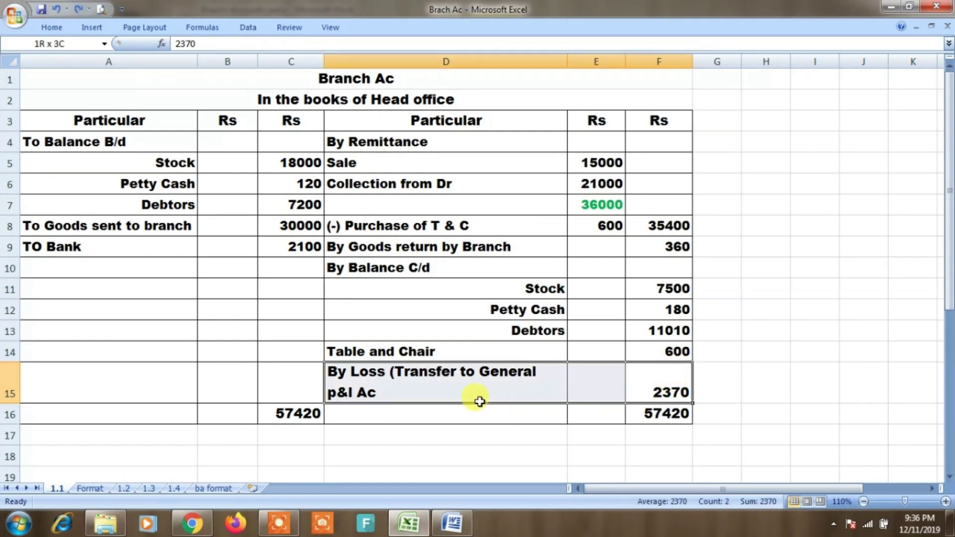
Make the Branch Ac title in A1 green using Font Color.
click(55, 29)
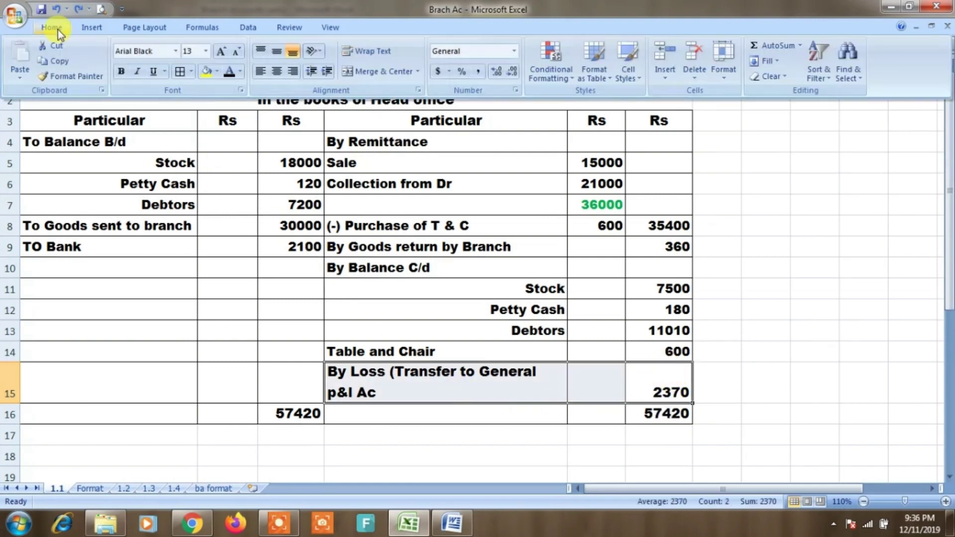
click(246, 70)
click(222, 71)
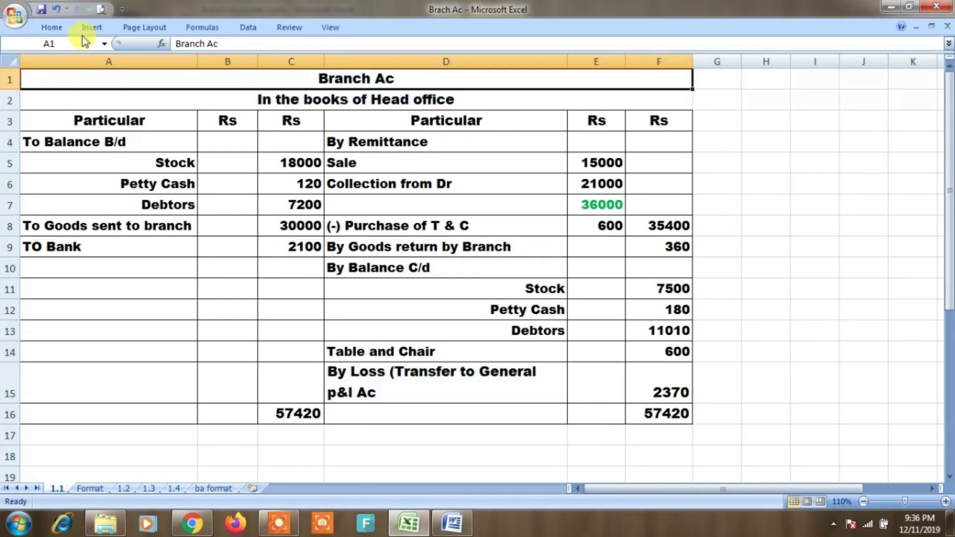
click(64, 29)
click(238, 70)
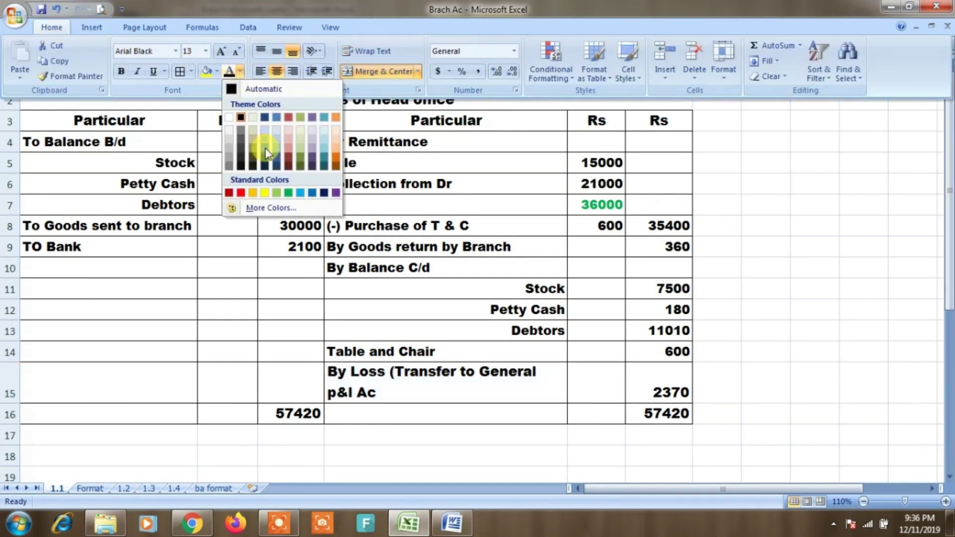
click(288, 195)
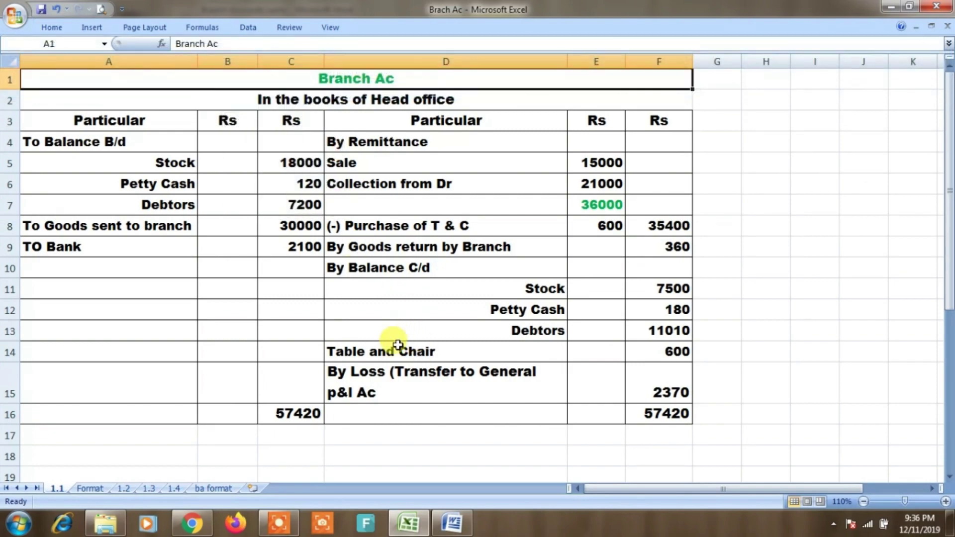
Apply the same green font colour to the loss line D15:F15.
drag(451, 369, 639, 368)
click(51, 27)
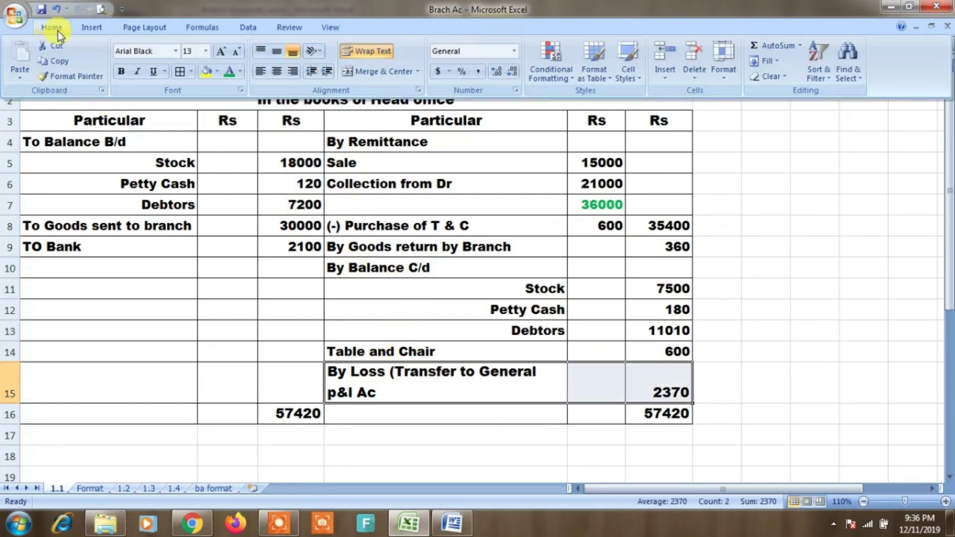
click(231, 72)
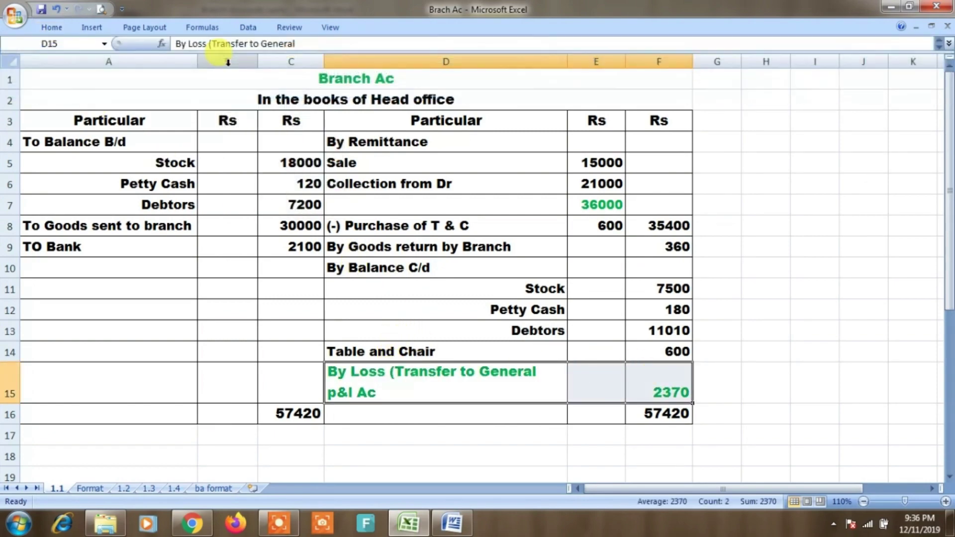
click(366, 347)
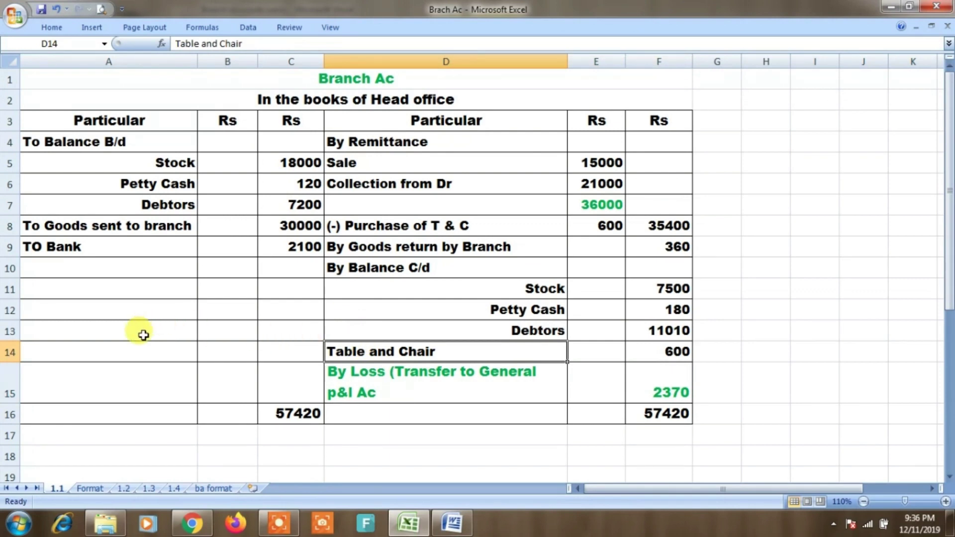
click(292, 380)
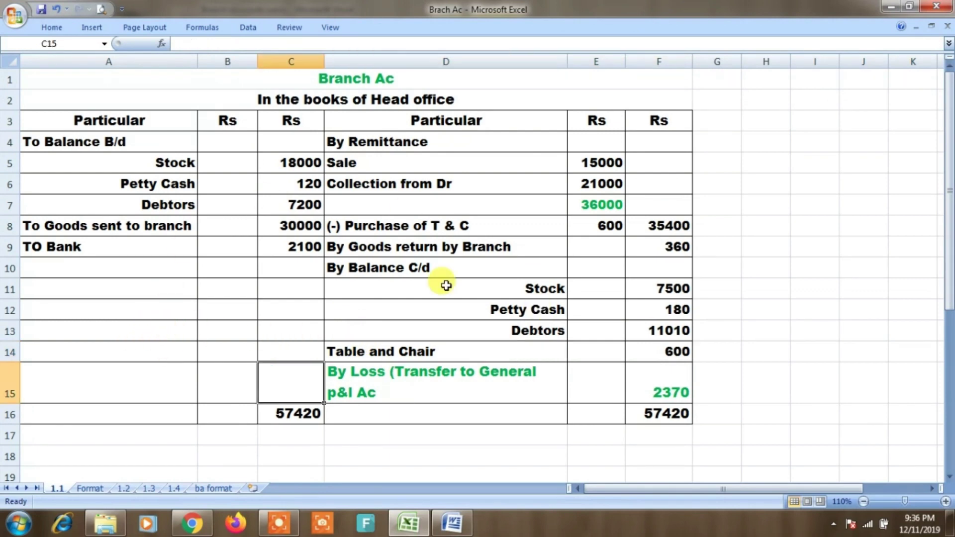